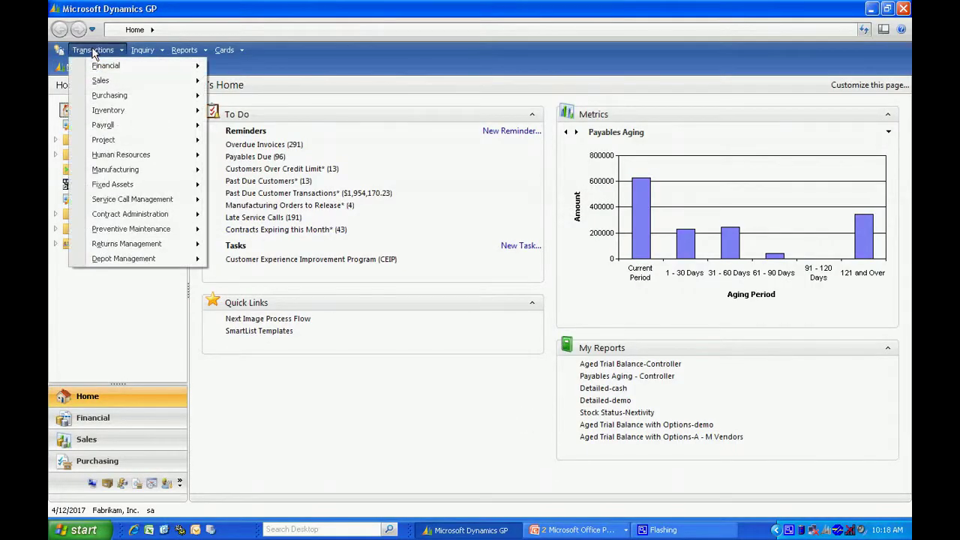
# Create a stock count schedule with the ID NEXT DATE and the description Next Date.
pyautogui.moveTo(108, 111)
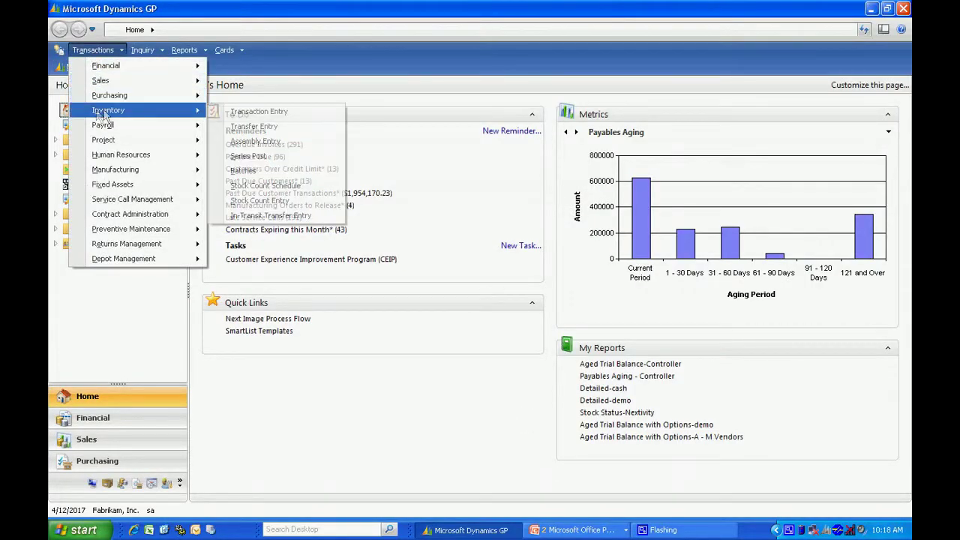
pyautogui.click(264, 185)
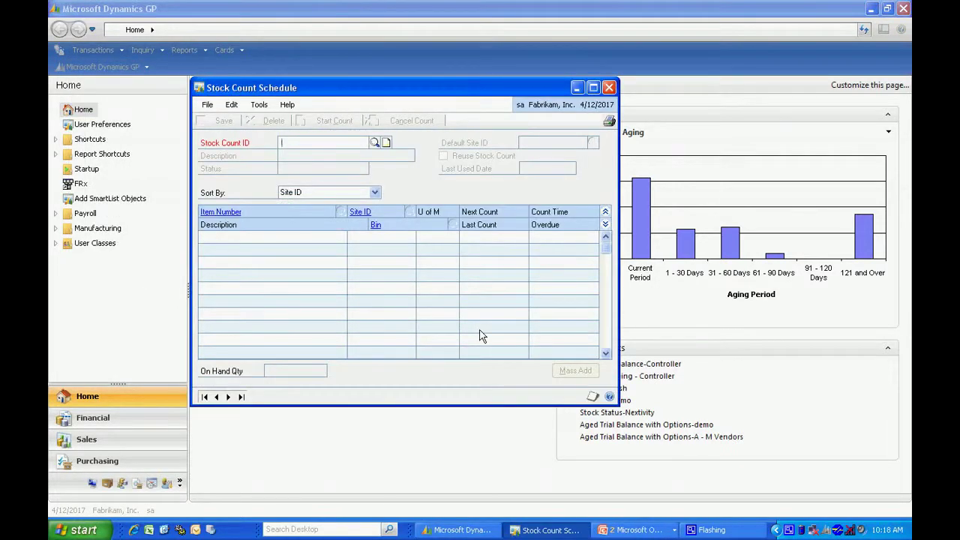
pyautogui.write('NE')
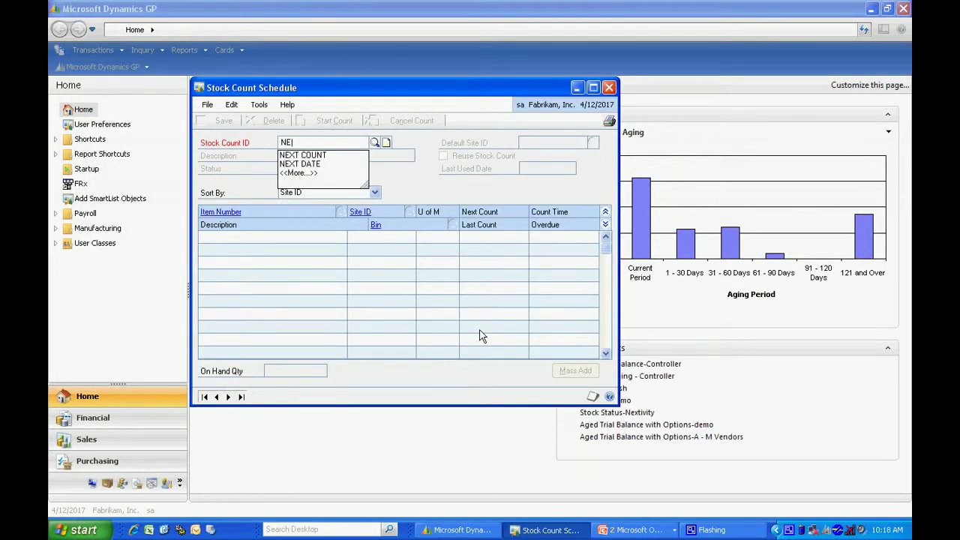
pyautogui.write('XT DATE')
pyautogui.press('Tab')
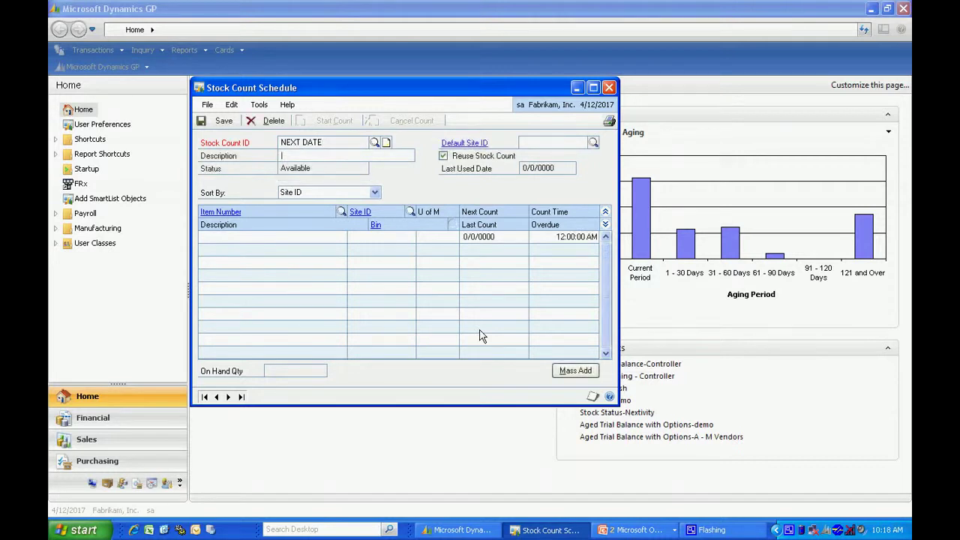
pyautogui.write('Next Date')
# Mass-add items with a Next Stock Count Date from 4/1/2017 to 4/30/2017 to the stock count and save it.
pyautogui.click(574, 372)
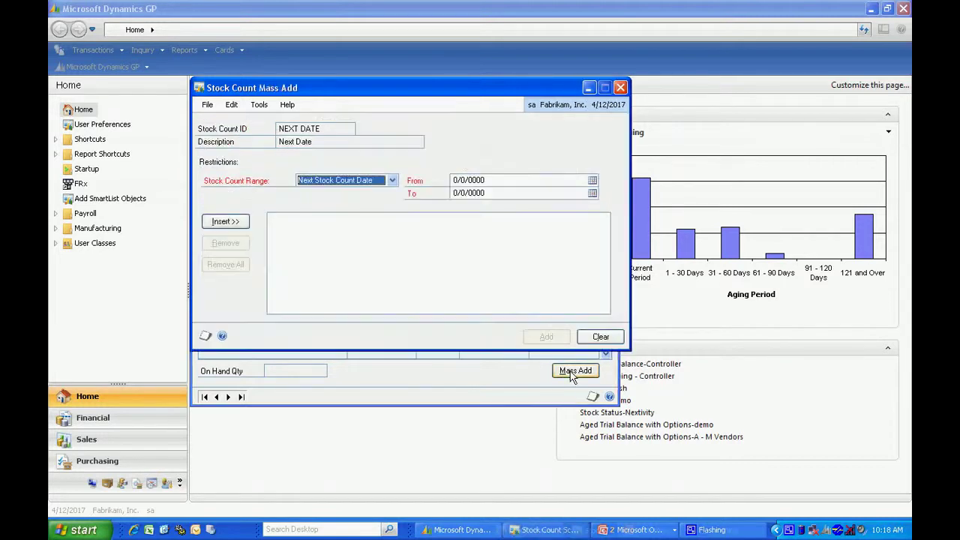
pyautogui.click(393, 180)
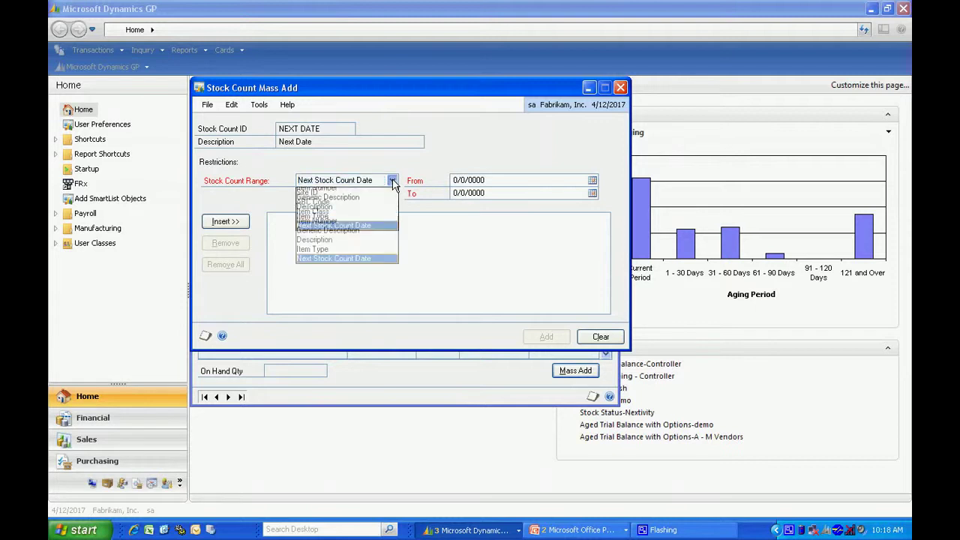
pyautogui.click(388, 259)
pyautogui.press('Tab')
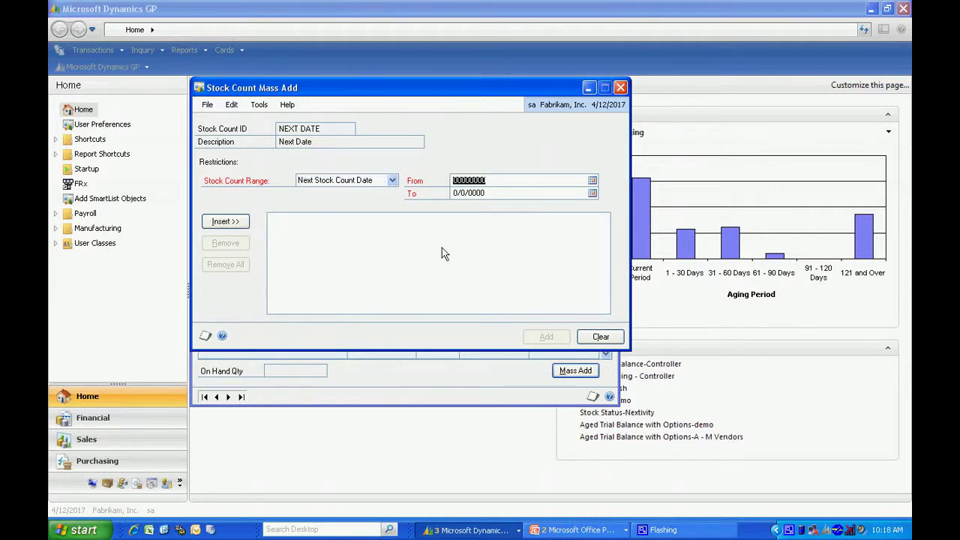
pyautogui.write('04012017')
pyautogui.press('Tab')
pyautogui.write('04302017')
pyautogui.press('Tab')
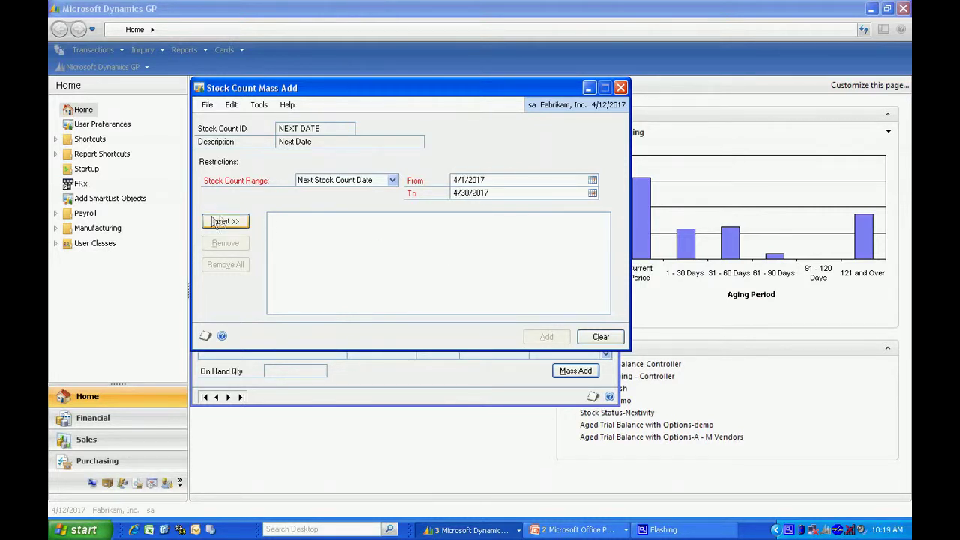
pyautogui.click(220, 222)
pyautogui.click(544, 338)
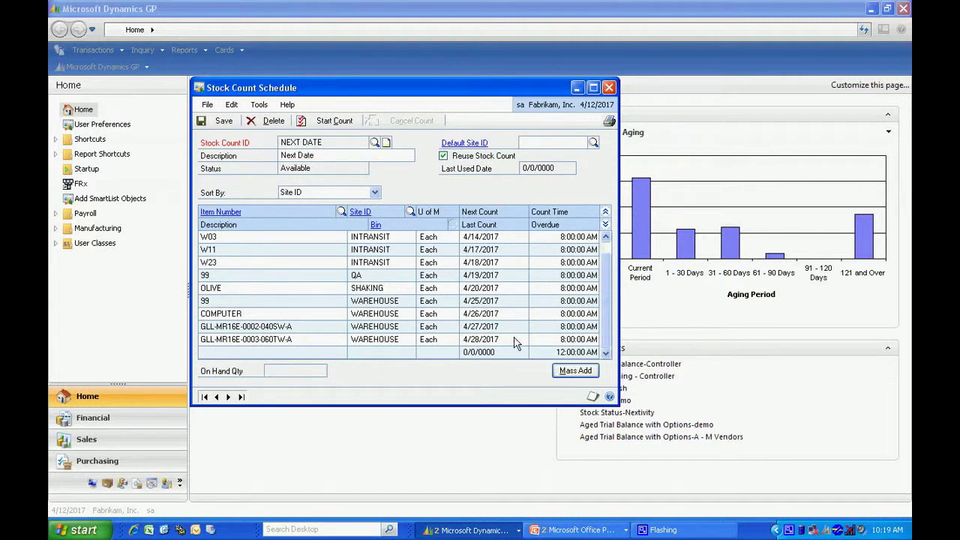
pyautogui.click(221, 122)
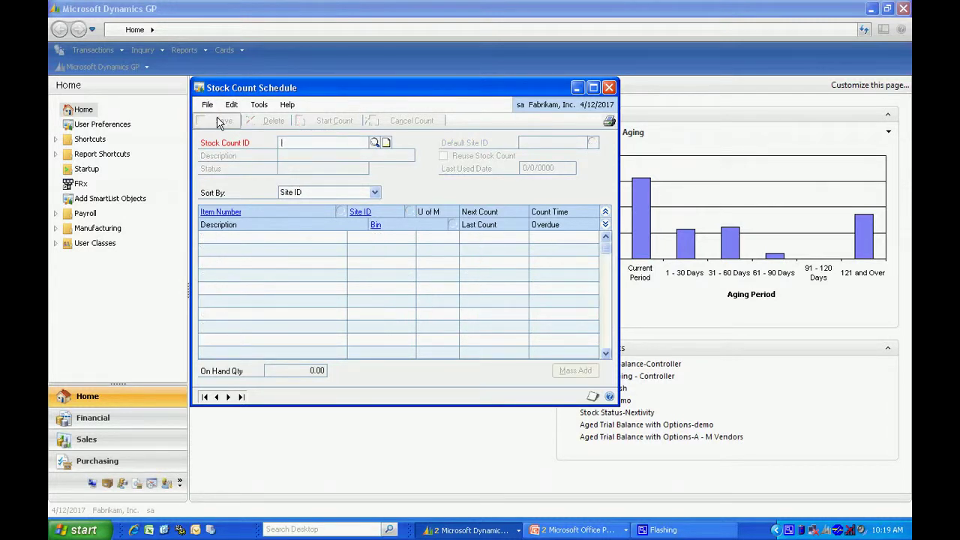
# Look up and load the FINISHED GOODS stock count in the schedule.
pyautogui.click(374, 143)
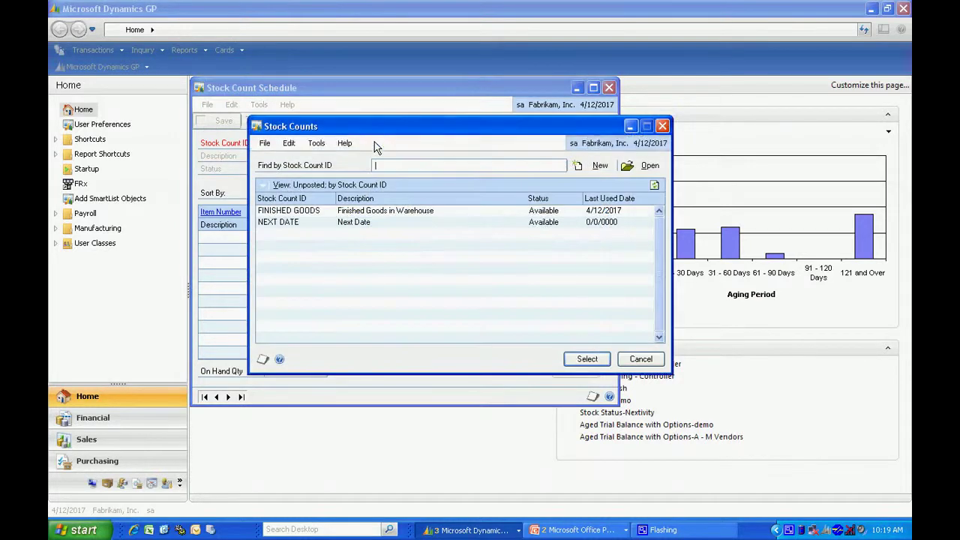
pyautogui.click(310, 213)
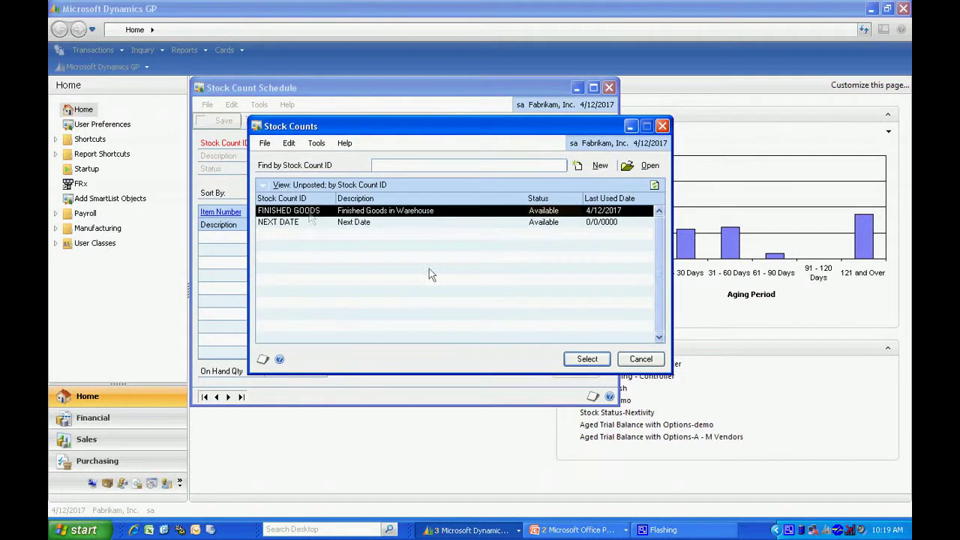
pyautogui.click(584, 359)
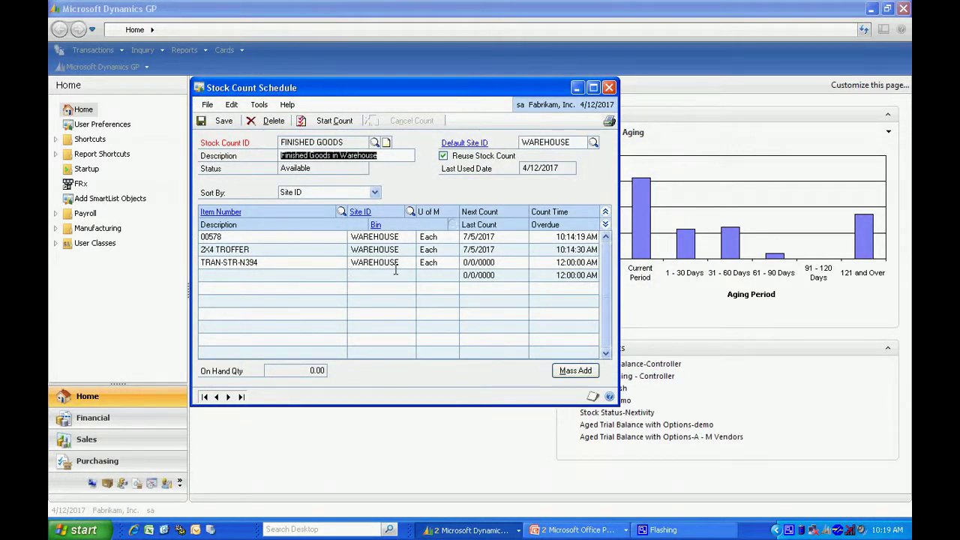
# Start the count, skipping the exception list and outputting the stock count forms to screen, then close the report and schedule.
pyautogui.click(334, 123)
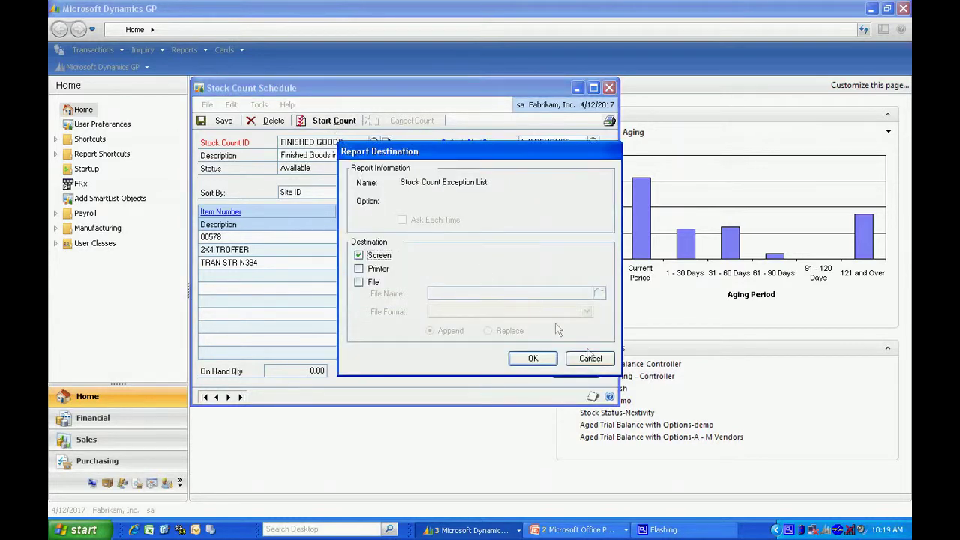
pyautogui.click(590, 360)
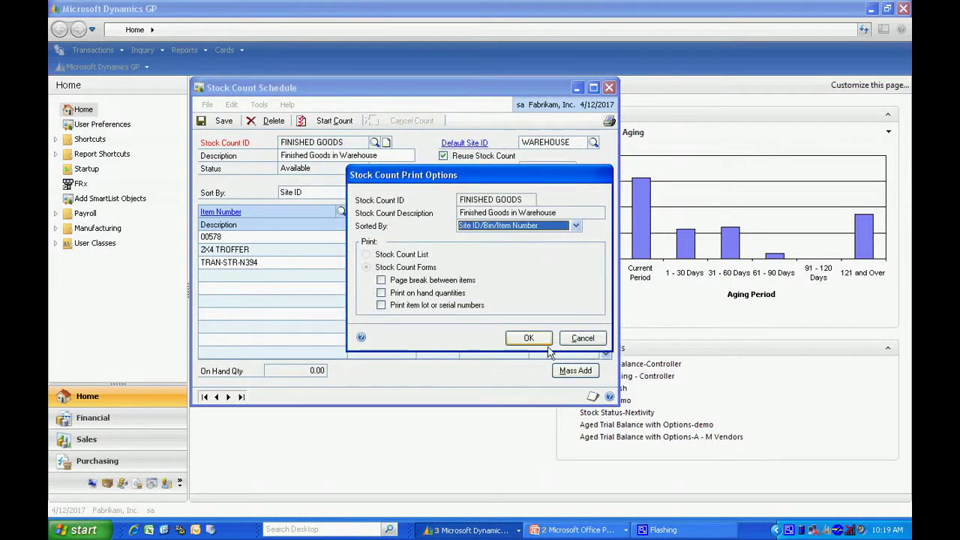
pyautogui.click(526, 338)
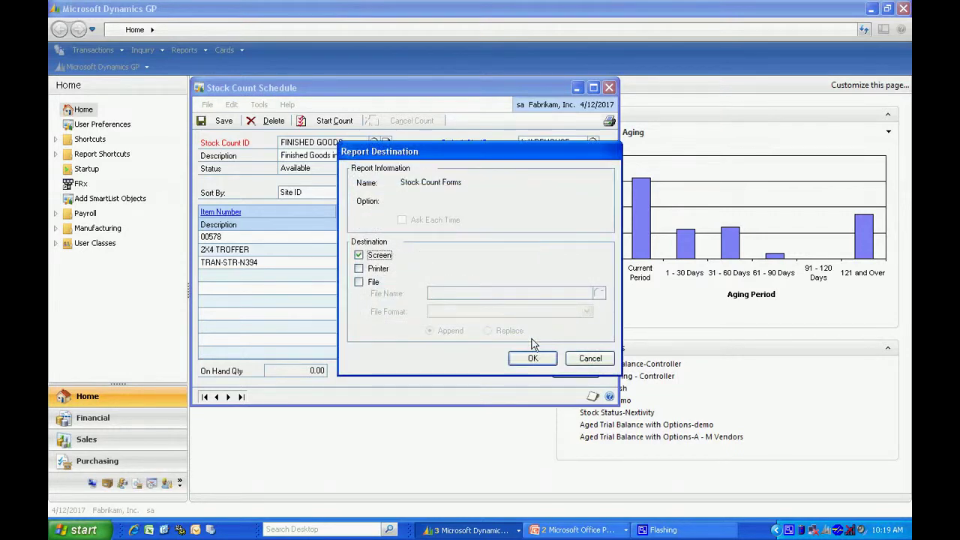
pyautogui.click(534, 359)
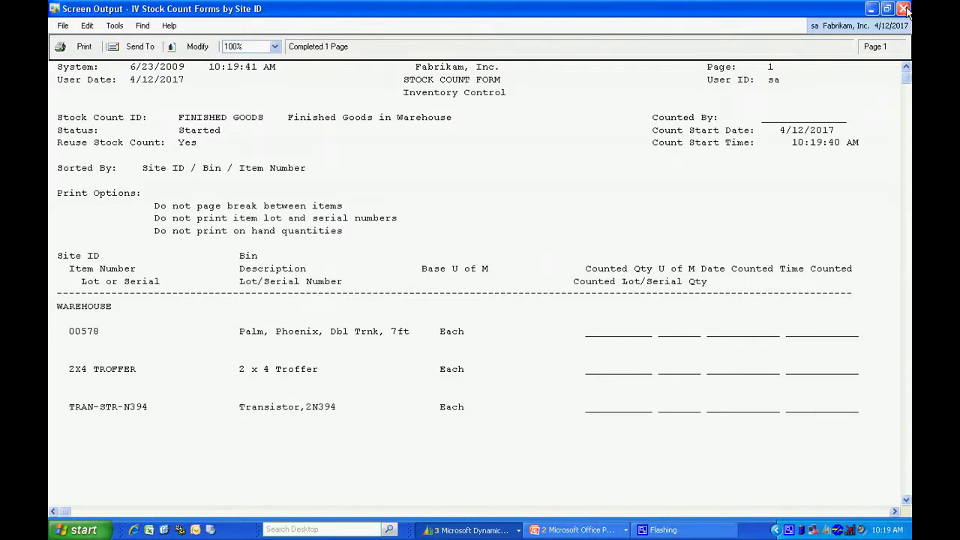
pyautogui.click(904, 9)
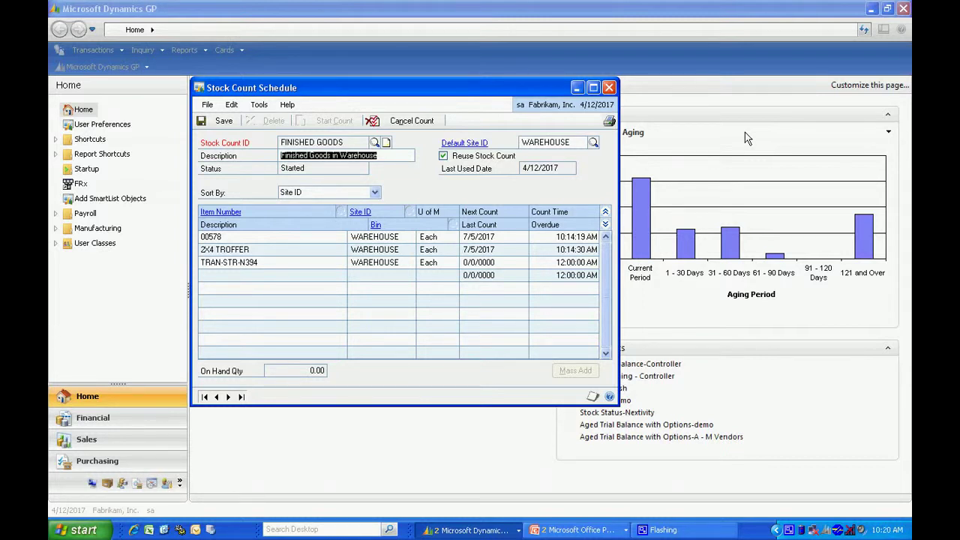
pyautogui.click(609, 87)
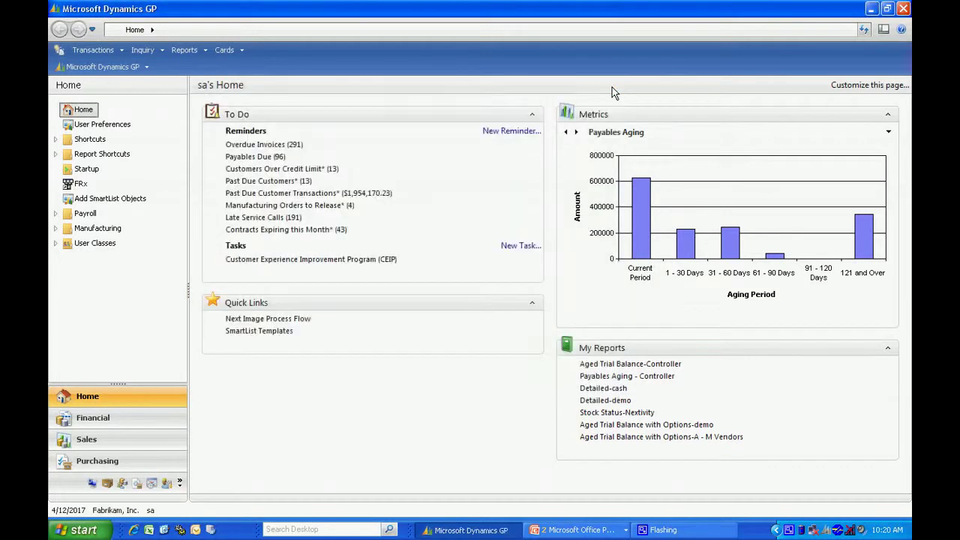
# Load the FINISHED GOODS count in Stock Count Entry and expand the line details.
pyautogui.click(98, 51)
pyautogui.moveTo(142, 110)
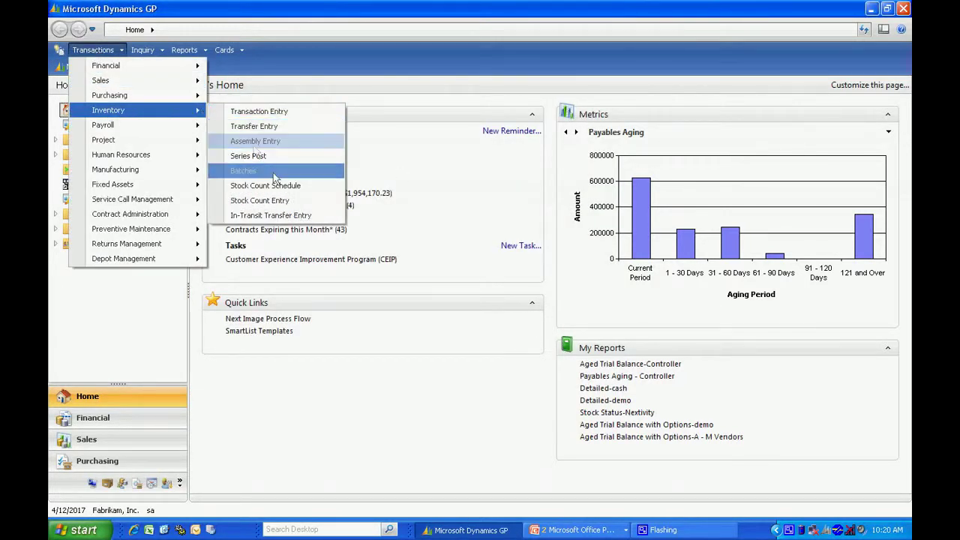
pyautogui.click(263, 200)
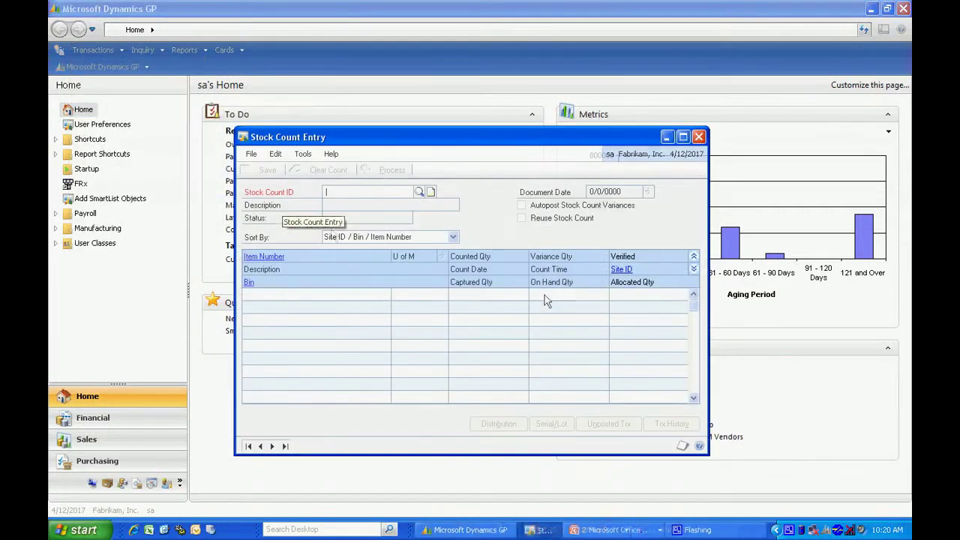
pyautogui.click(419, 192)
pyautogui.click(369, 212)
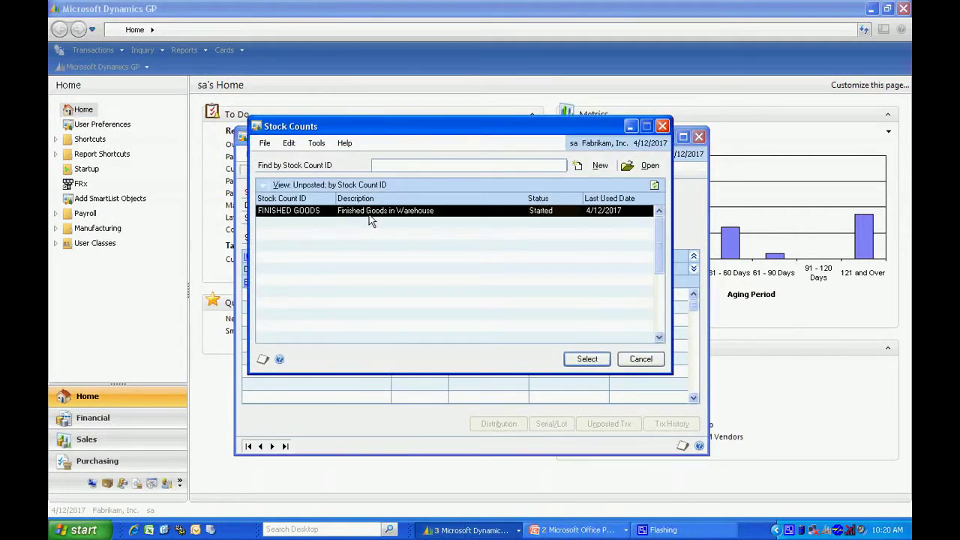
pyautogui.click(586, 358)
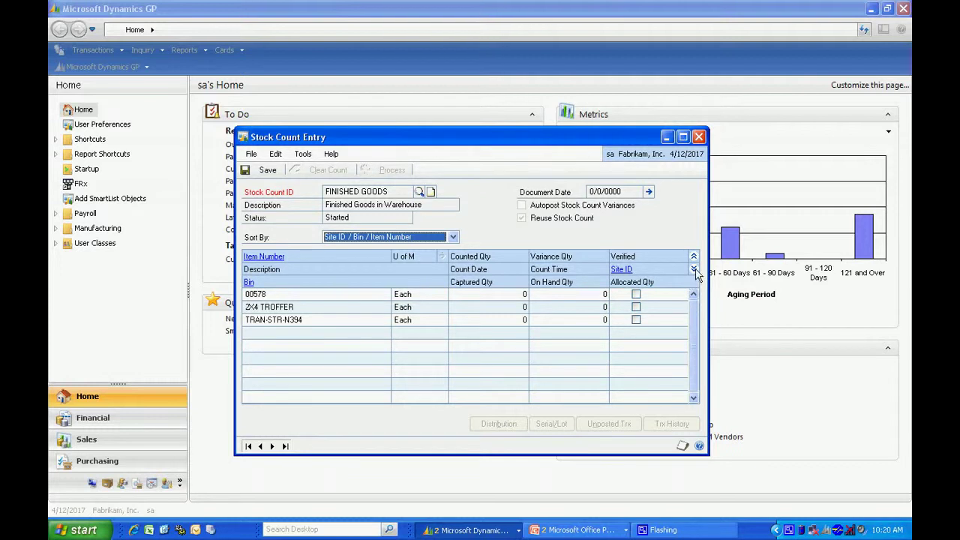
pyautogui.click(694, 269)
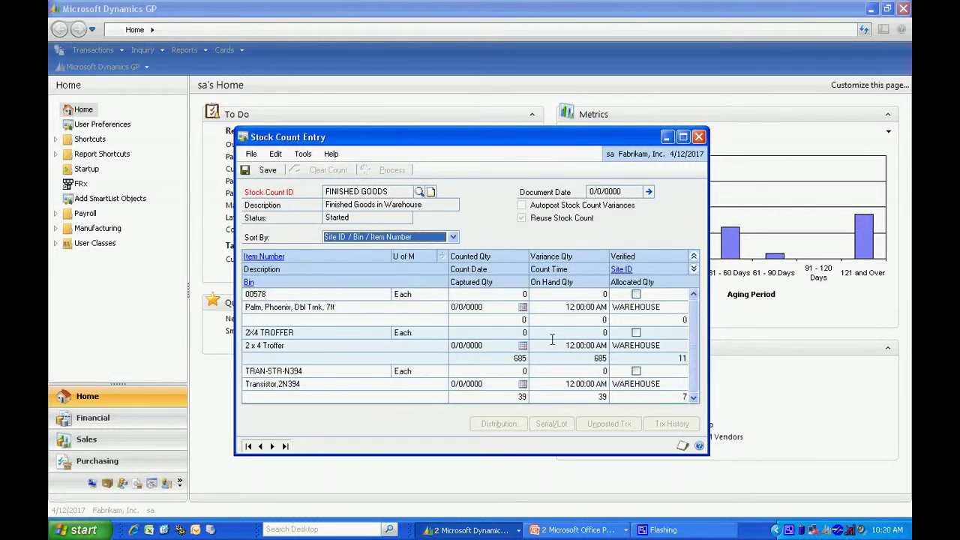
# Enter counted quantities of 2 for item 00578 and 680 for 2X4 TROFFER.
pyautogui.click(516, 294)
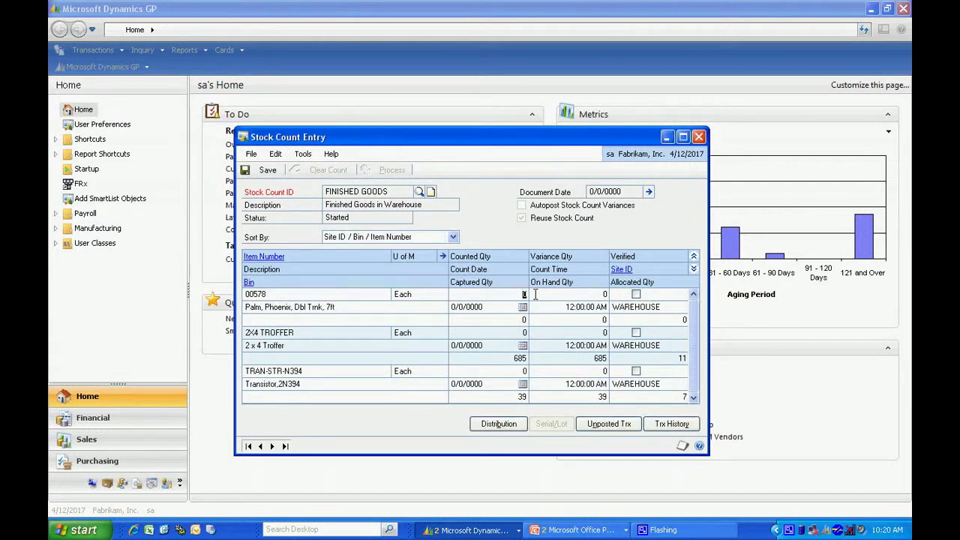
pyautogui.write('2')
pyautogui.press('Tab')
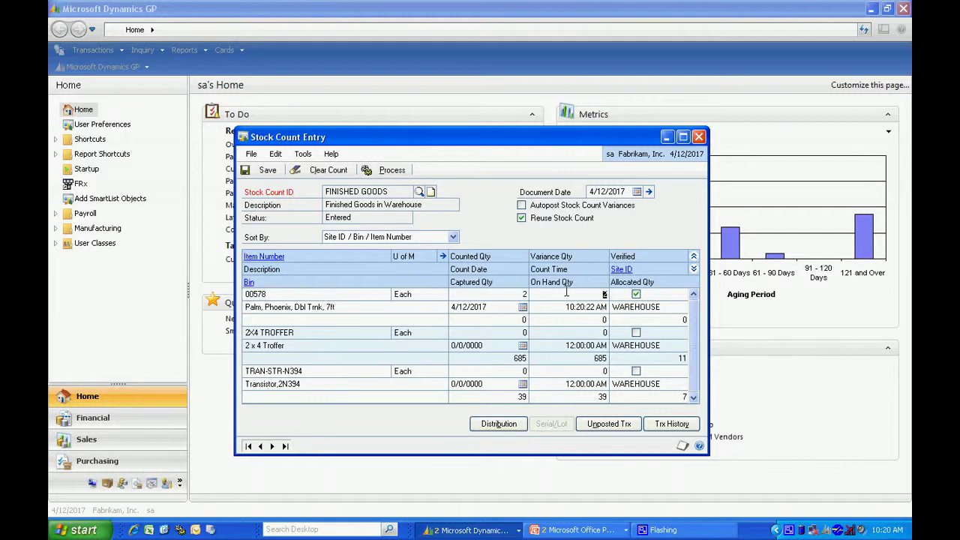
pyautogui.click(535, 333)
pyautogui.write('680')
pyautogui.press('Tab')
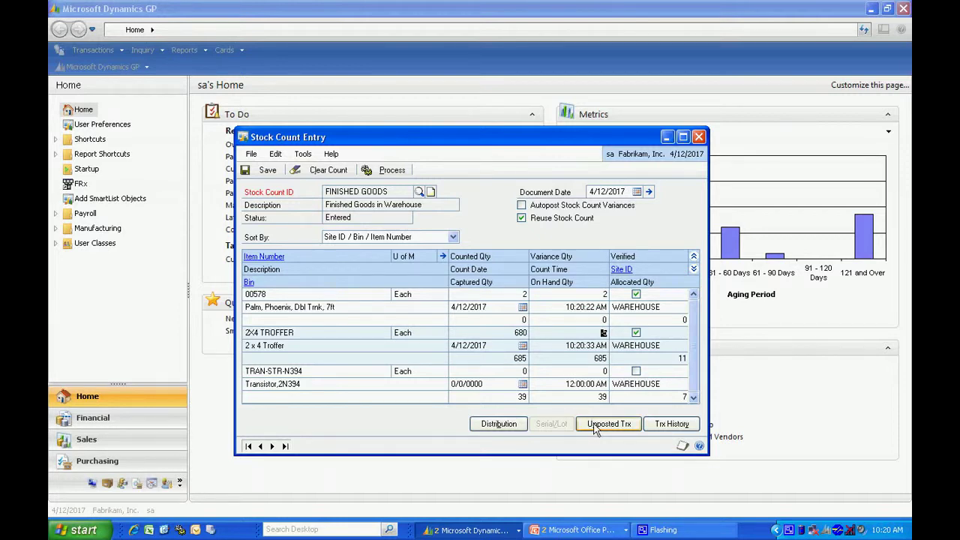
# Review the transaction history and the unposted transactions of the 2X4 TROFFER item.
pyautogui.click(670, 425)
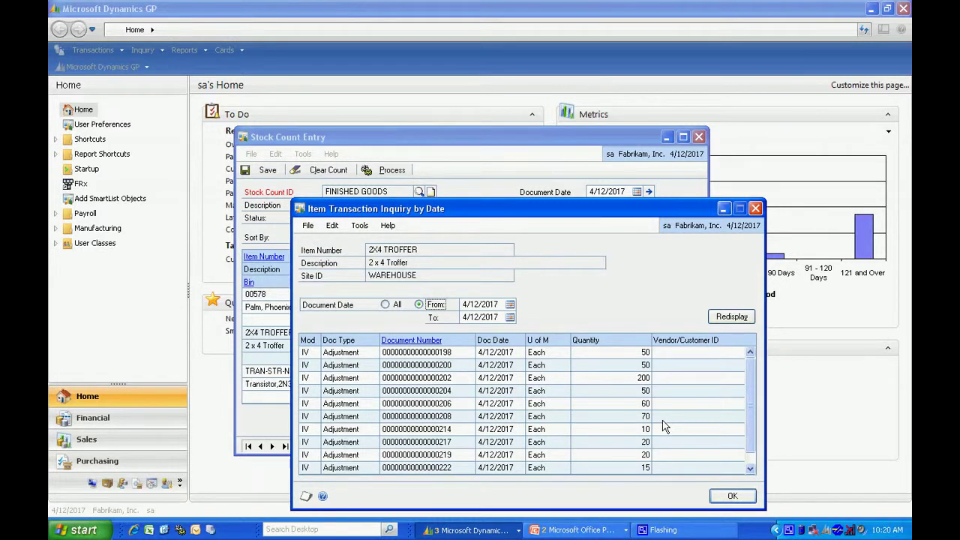
pyautogui.click(733, 496)
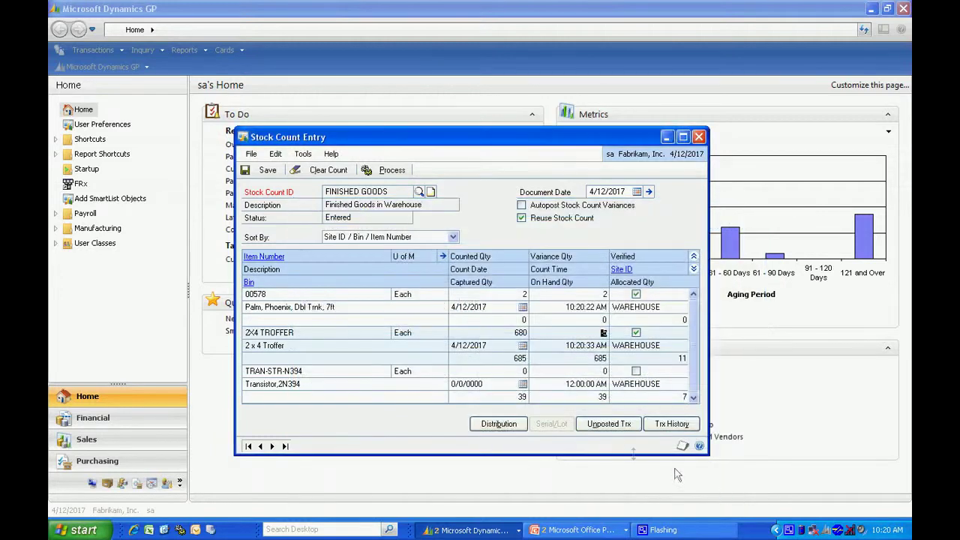
pyautogui.click(607, 426)
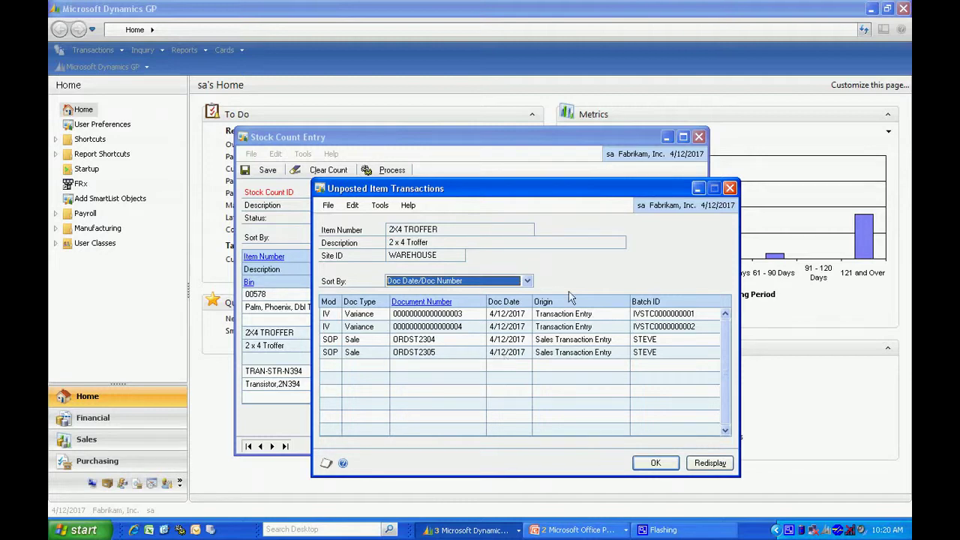
pyautogui.click(730, 188)
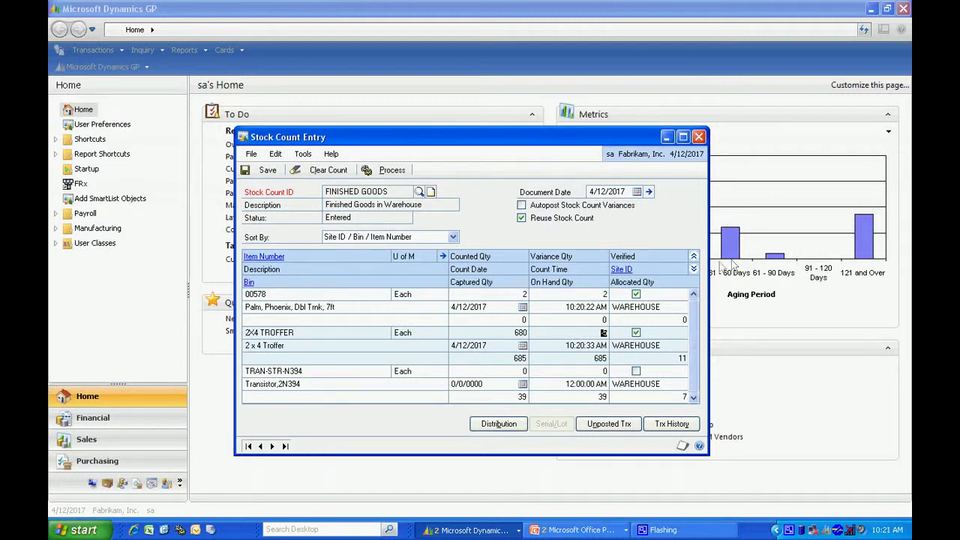
# Enter a counted quantity of 39 for item TRAN-STR-N394.
pyautogui.click(520, 372)
pyautogui.write('39')
pyautogui.press('Tab')
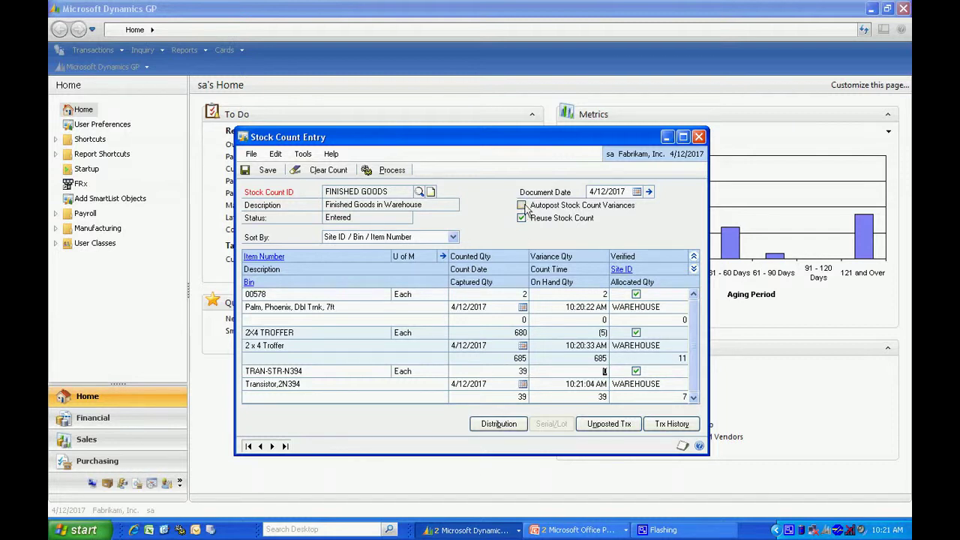
# Enable autoposting of stock count variances and process the count, showing the exception list on screen at full size.
pyautogui.click(521, 205)
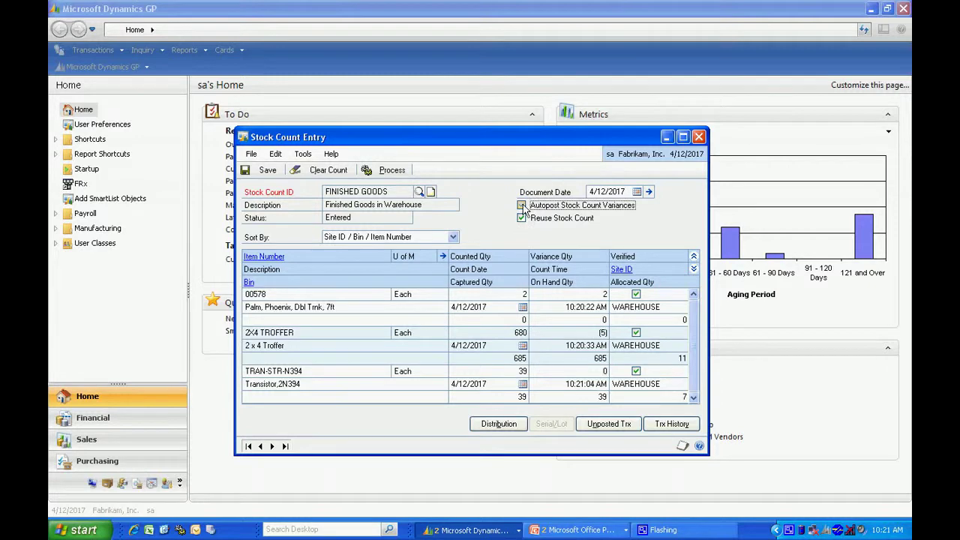
pyautogui.click(384, 171)
pyautogui.press('Return')
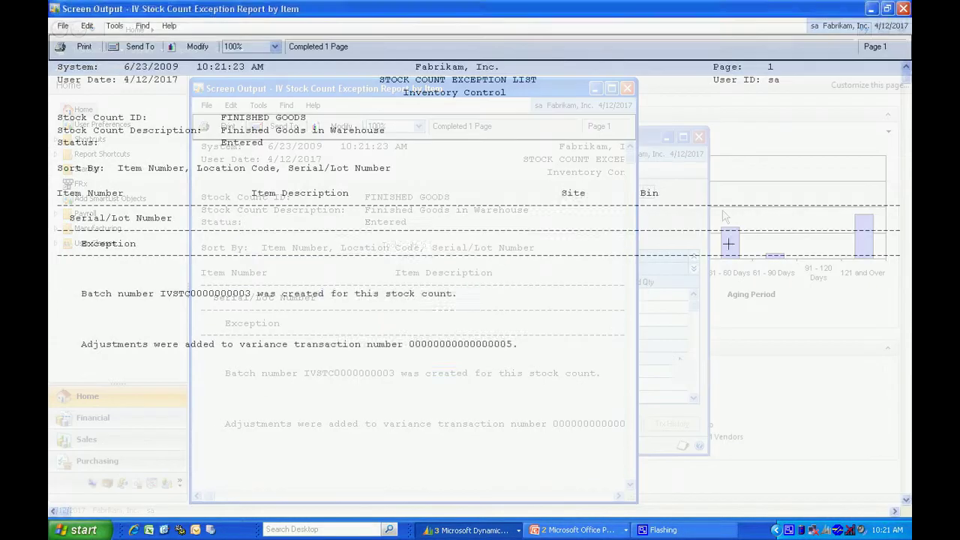
pyautogui.click(610, 88)
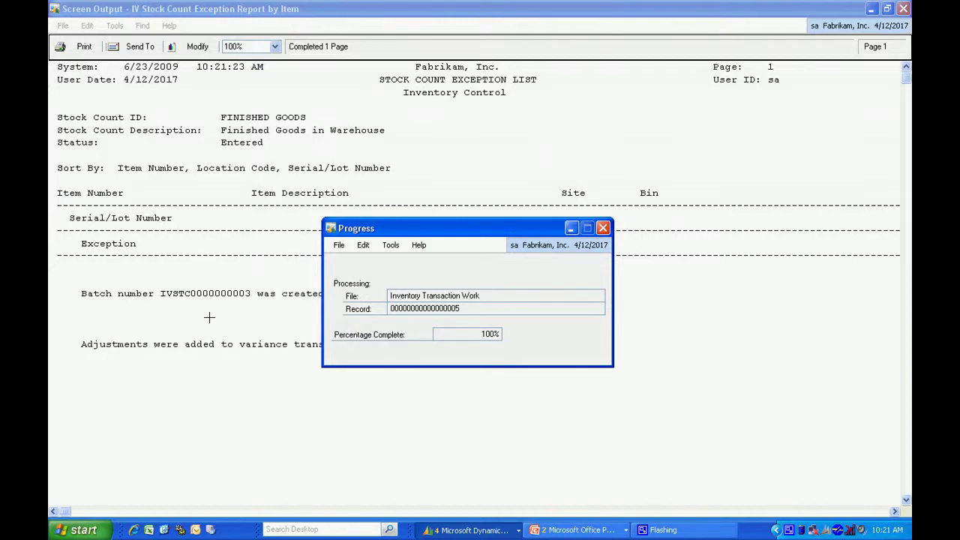